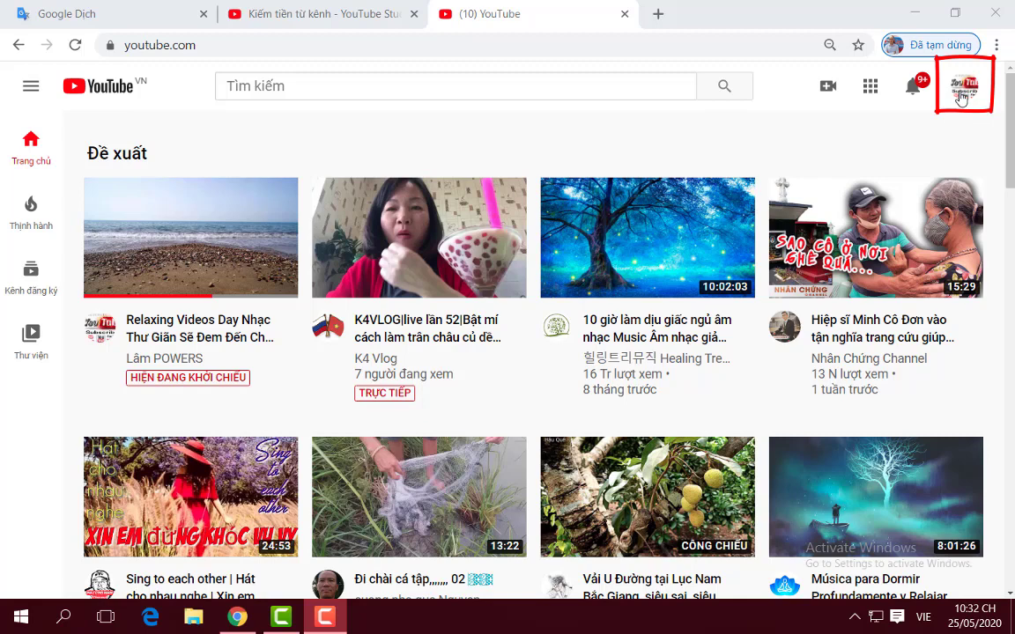
- Go from the YouTube home page to YouTube Studio for the channel and open its settings
{"action": "left_click", "coordinate": [960, 98]}
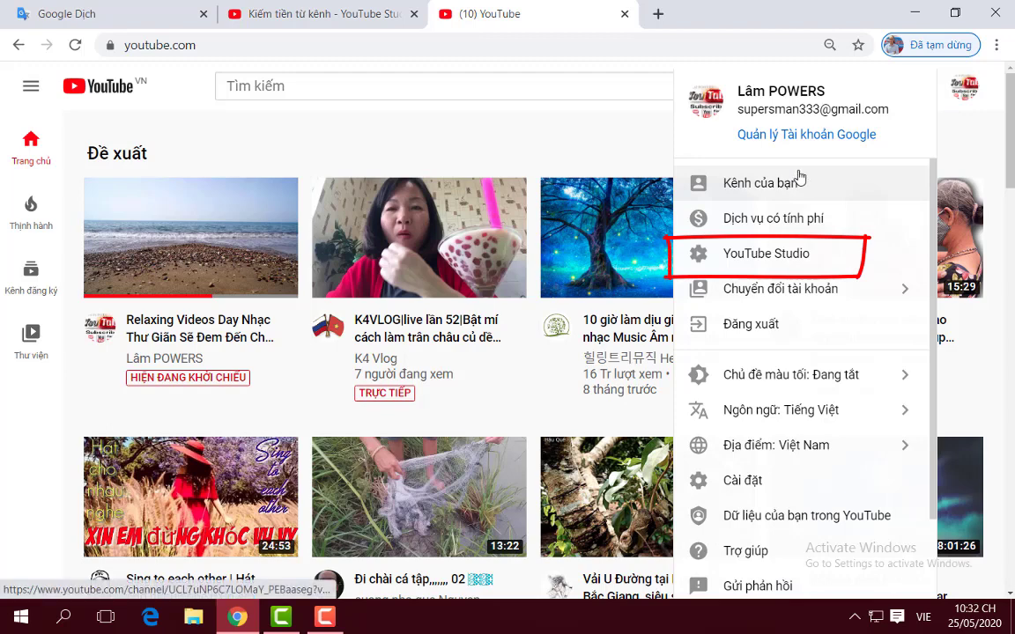
{"action": "left_click", "coordinate": [745, 256]}
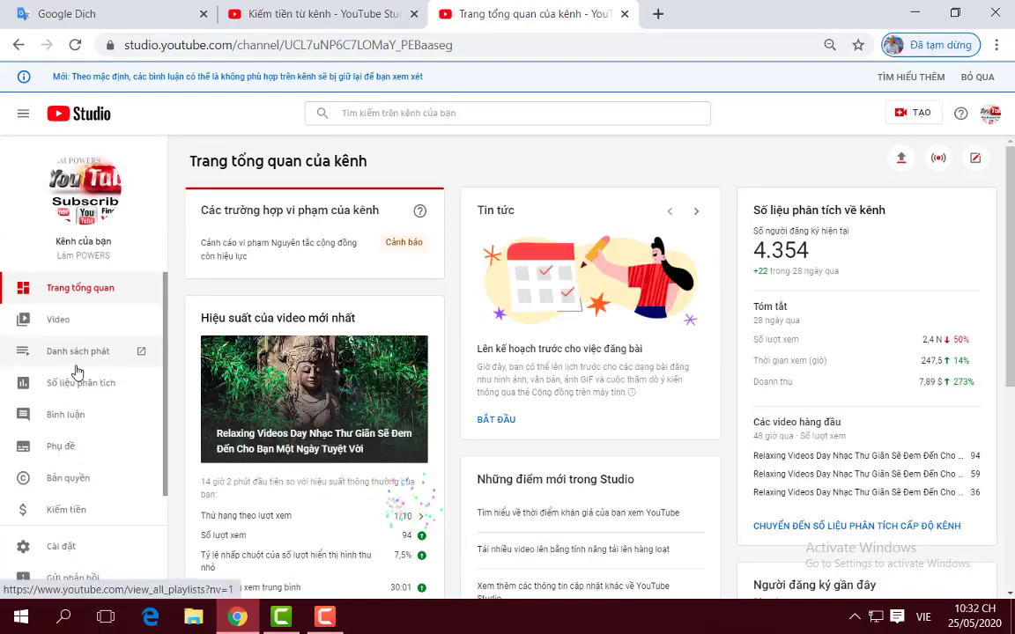
{"action": "scroll", "coordinate": [78, 370], "scroll_direction": "down", "scroll_amount": 1}
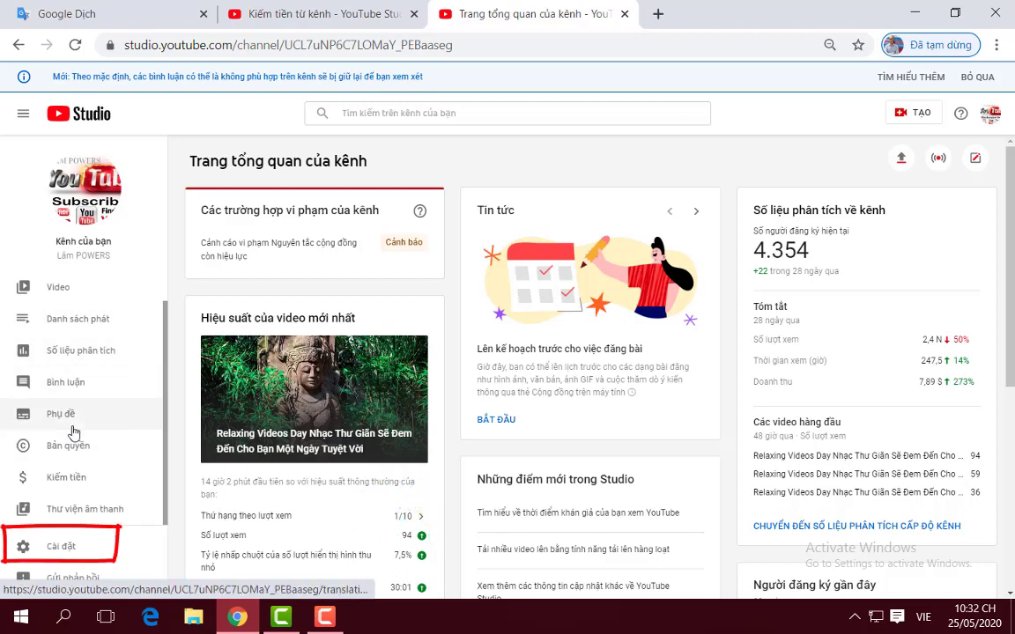
{"action": "left_click", "coordinate": [55, 555]}
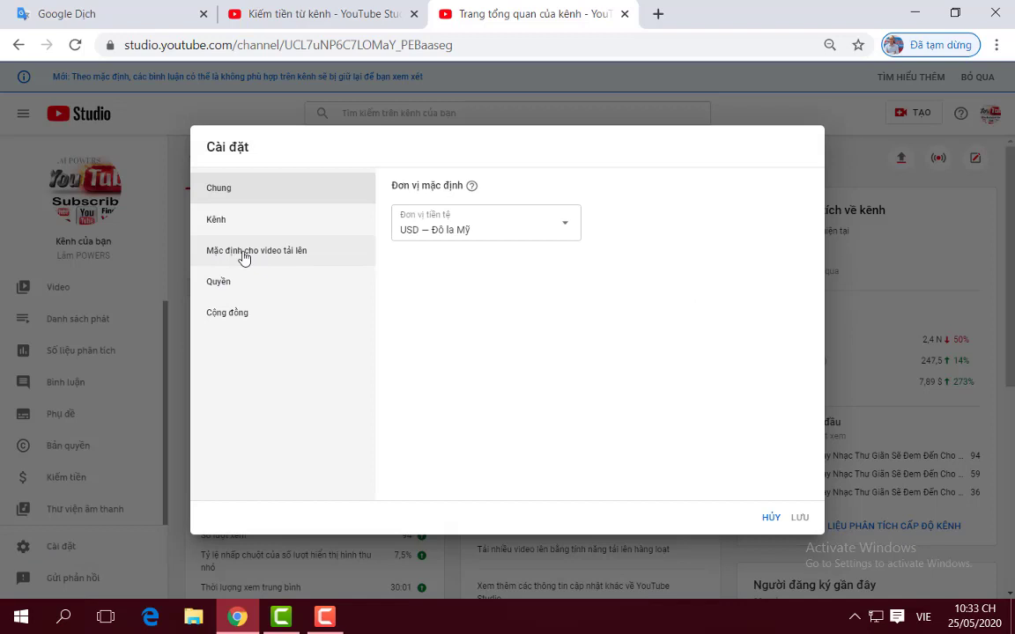
{"action": "left_click", "coordinate": [326, 617]}
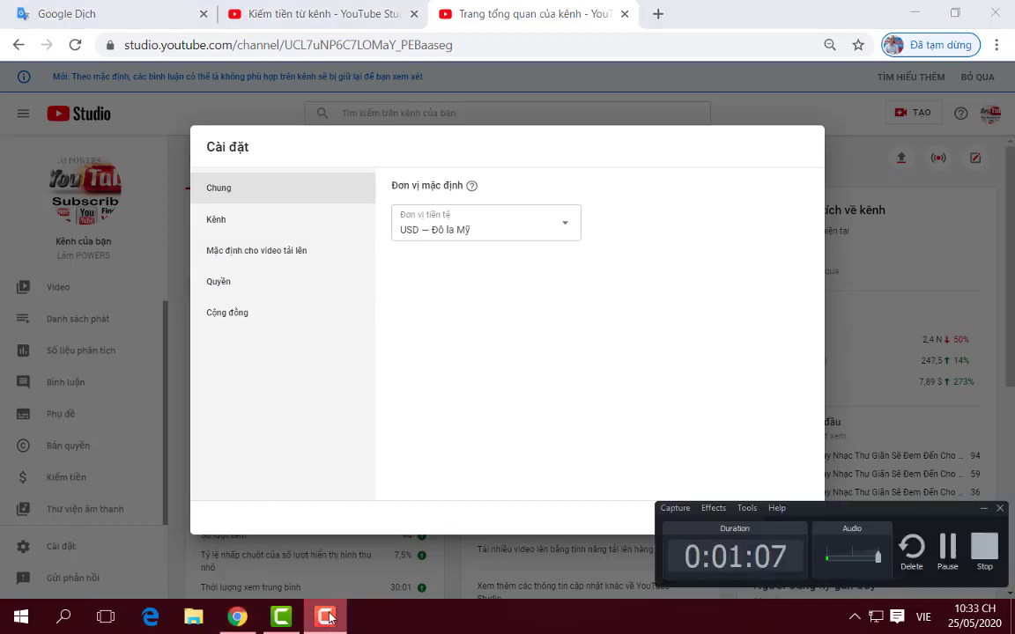
{"action": "left_click", "coordinate": [947, 554]}
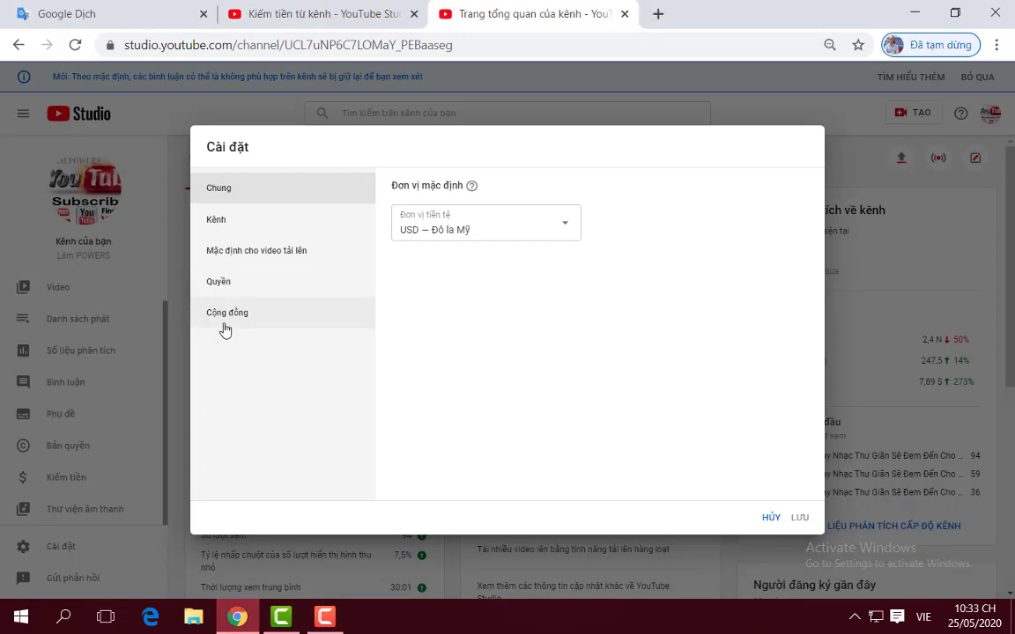
- Set the channel's country to Hoa Kỳ in the basic channel information and save the settings
{"action": "left_click", "coordinate": [219, 228]}
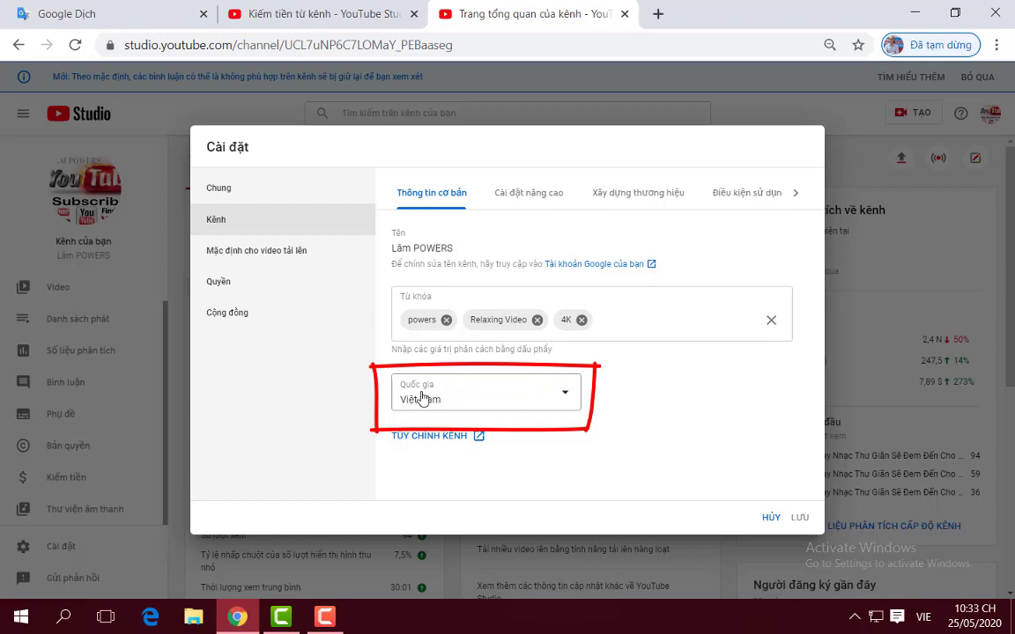
{"action": "left_click", "coordinate": [565, 401]}
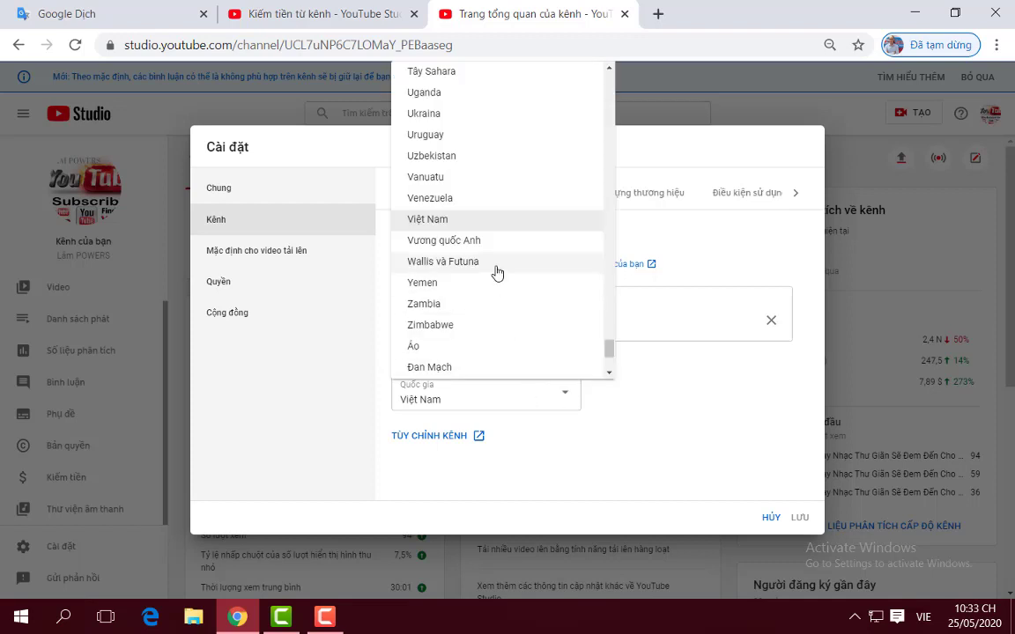
{"action": "scroll", "coordinate": [496, 273], "scroll_direction": "up", "scroll_amount": 3}
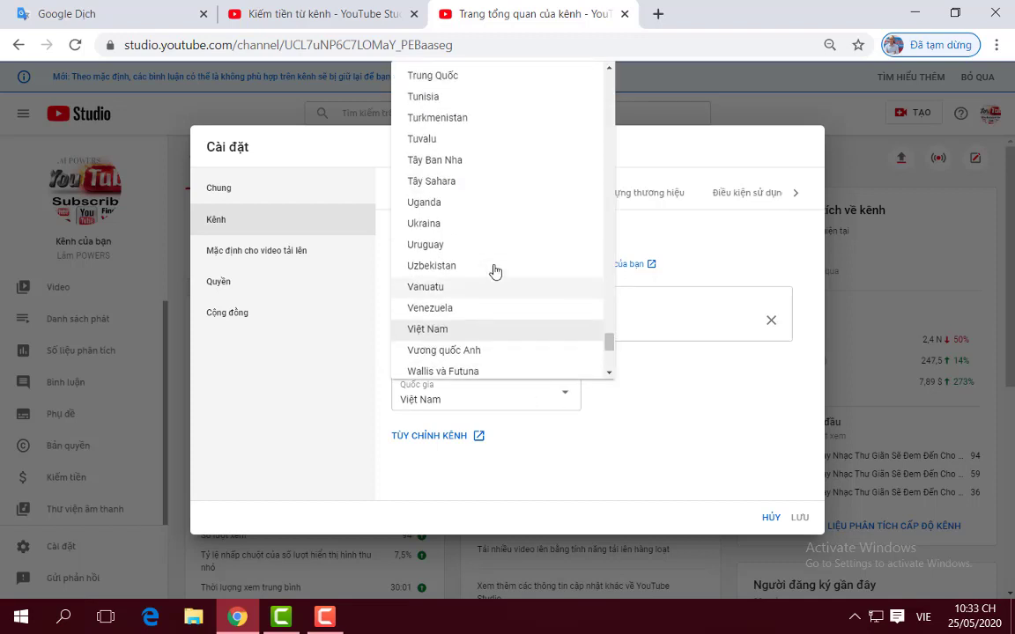
{"action": "scroll", "coordinate": [495, 272], "scroll_direction": "up", "scroll_amount": 2}
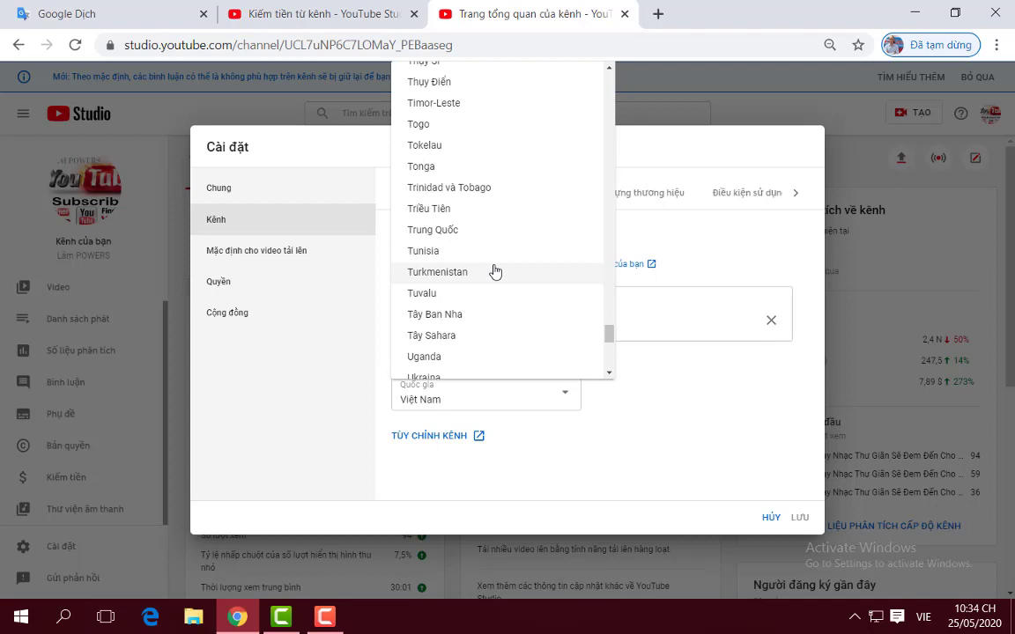
{"action": "scroll", "coordinate": [493, 280], "scroll_direction": "up", "scroll_amount": 3}
{"action": "scroll", "coordinate": [471, 288], "scroll_direction": "up", "scroll_amount": 2}
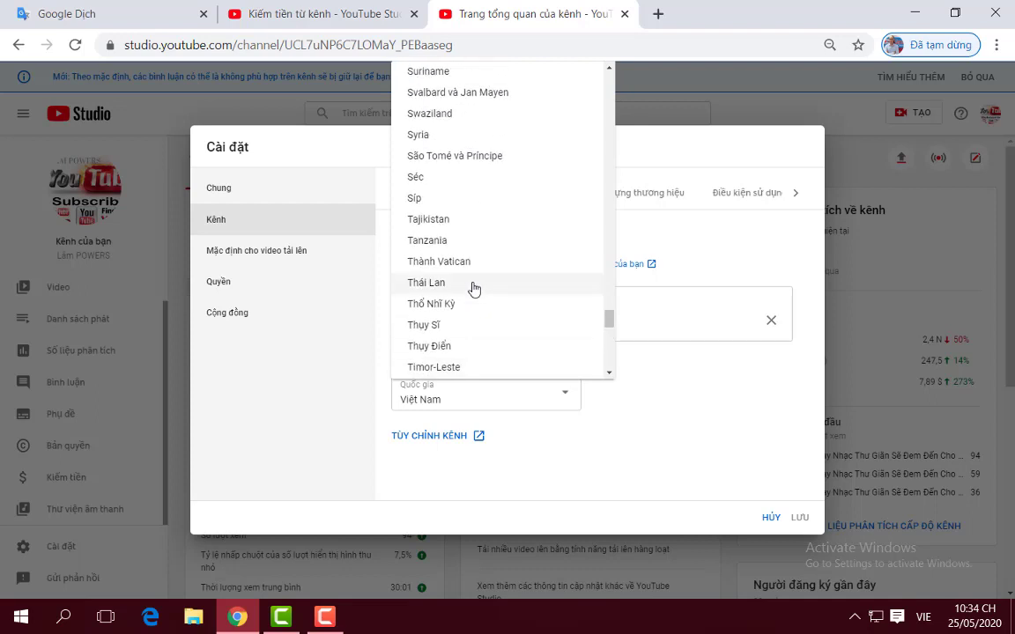
{"action": "scroll", "coordinate": [473, 288], "scroll_direction": "up", "scroll_amount": 3}
{"action": "scroll", "coordinate": [473, 288], "scroll_direction": "up", "scroll_amount": 3}
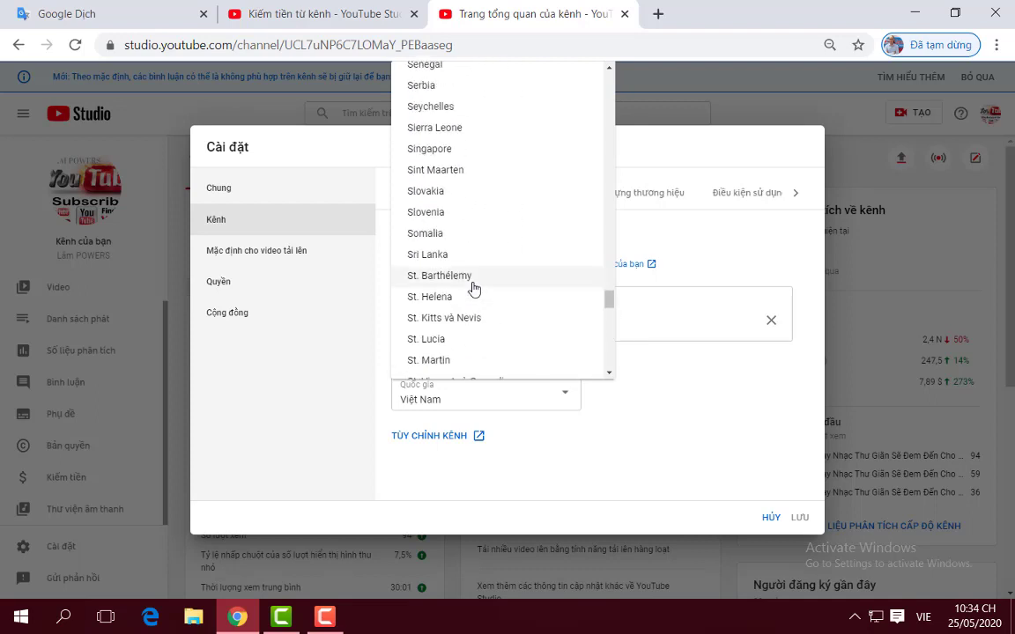
{"action": "scroll", "coordinate": [473, 288], "scroll_direction": "up", "scroll_amount": 3}
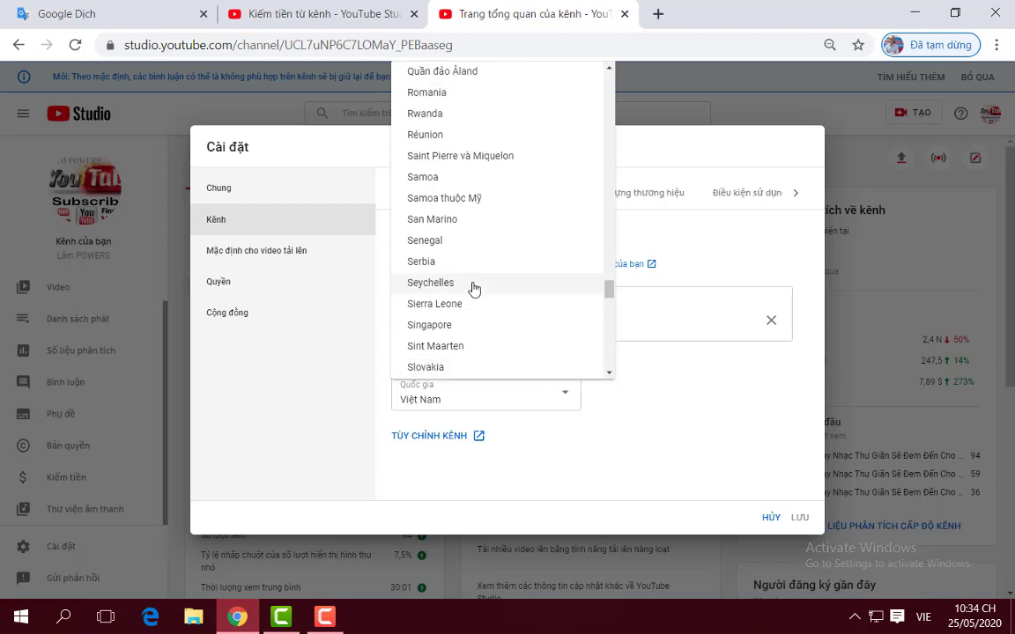
{"action": "scroll", "coordinate": [473, 288], "scroll_direction": "up", "scroll_amount": 2}
{"action": "scroll", "coordinate": [473, 288], "scroll_direction": "up", "scroll_amount": 2}
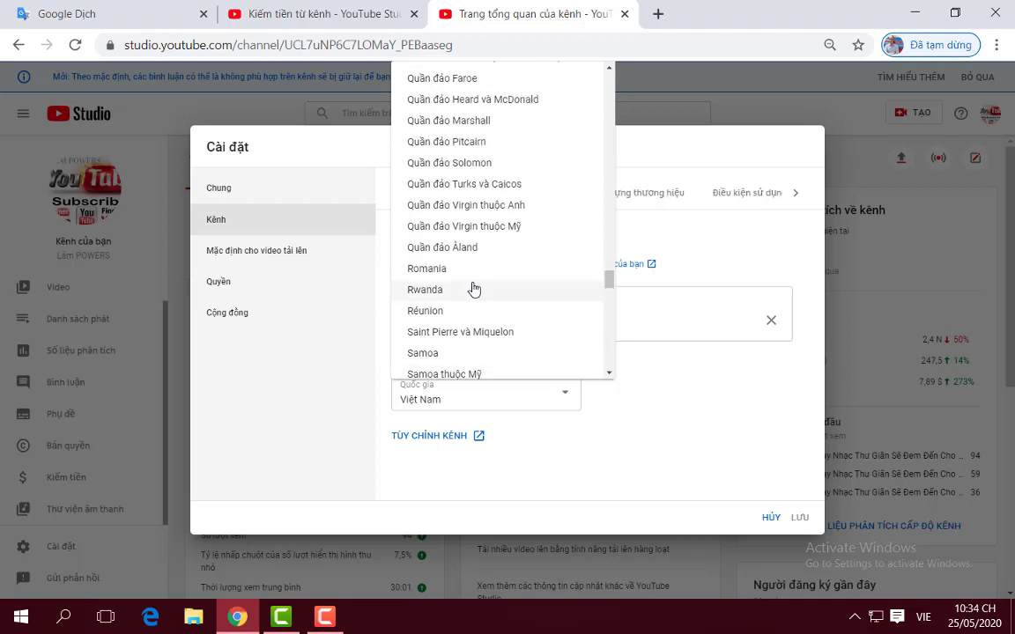
{"action": "scroll", "coordinate": [473, 288], "scroll_direction": "up", "scroll_amount": 3}
{"action": "scroll", "coordinate": [473, 288], "scroll_direction": "up", "scroll_amount": 3}
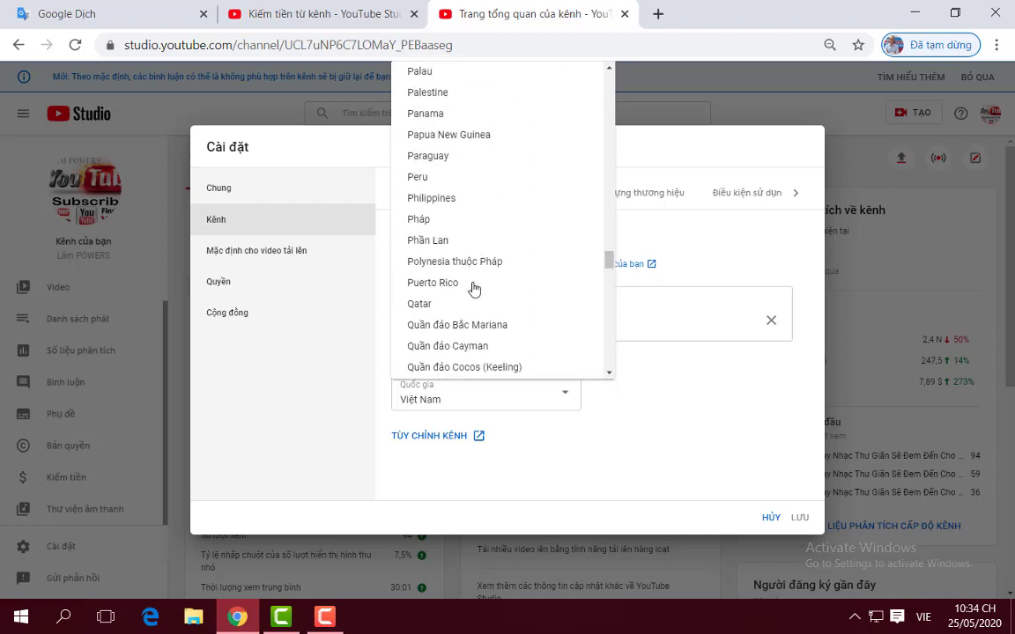
{"action": "scroll", "coordinate": [473, 288], "scroll_direction": "up", "scroll_amount": 3}
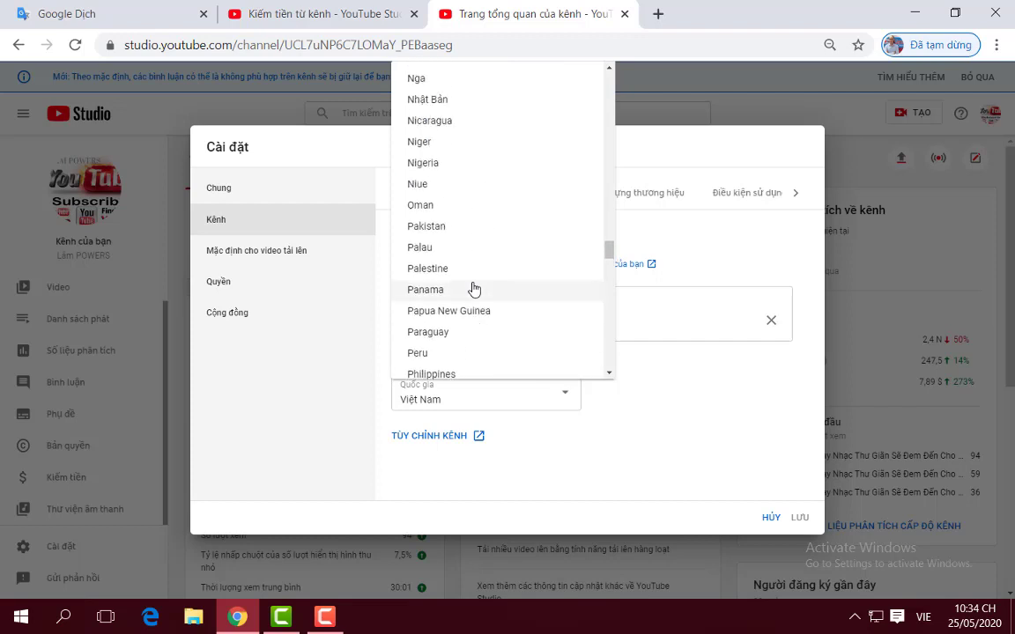
{"action": "scroll", "coordinate": [473, 288], "scroll_direction": "up", "scroll_amount": 2}
{"action": "scroll", "coordinate": [473, 288], "scroll_direction": "up", "scroll_amount": 4}
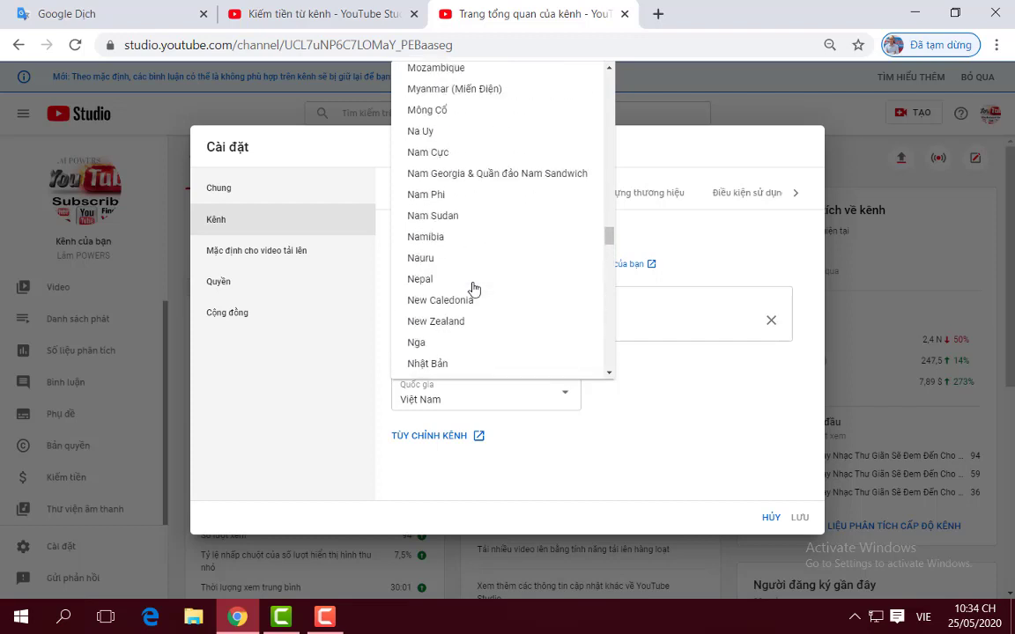
{"action": "scroll", "coordinate": [473, 288], "scroll_direction": "up", "scroll_amount": 3}
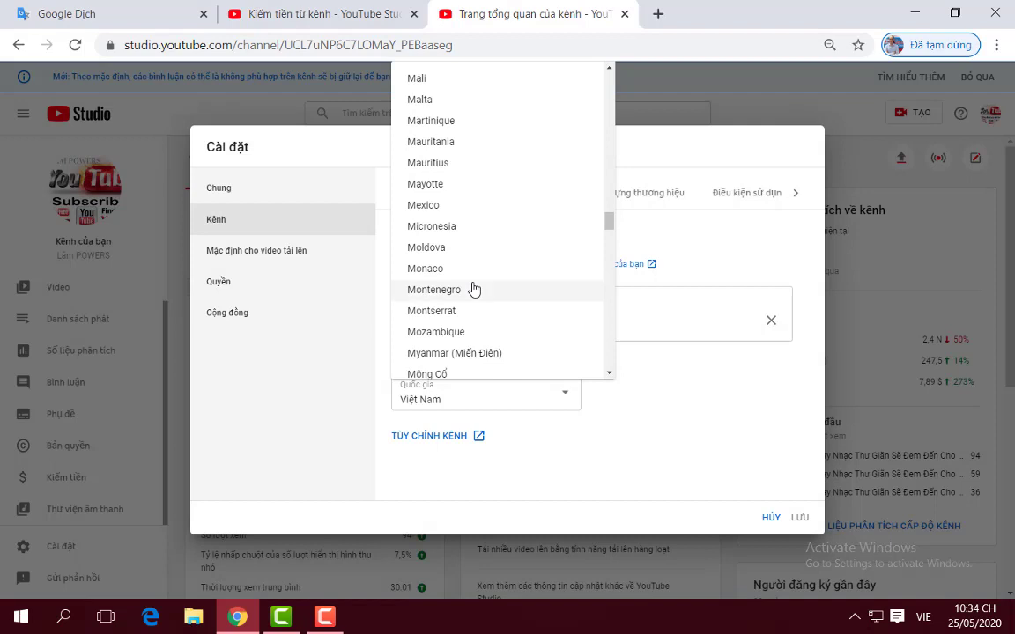
{"action": "scroll", "coordinate": [473, 288], "scroll_direction": "up", "scroll_amount": 3}
{"action": "scroll", "coordinate": [473, 288], "scroll_direction": "up", "scroll_amount": 2}
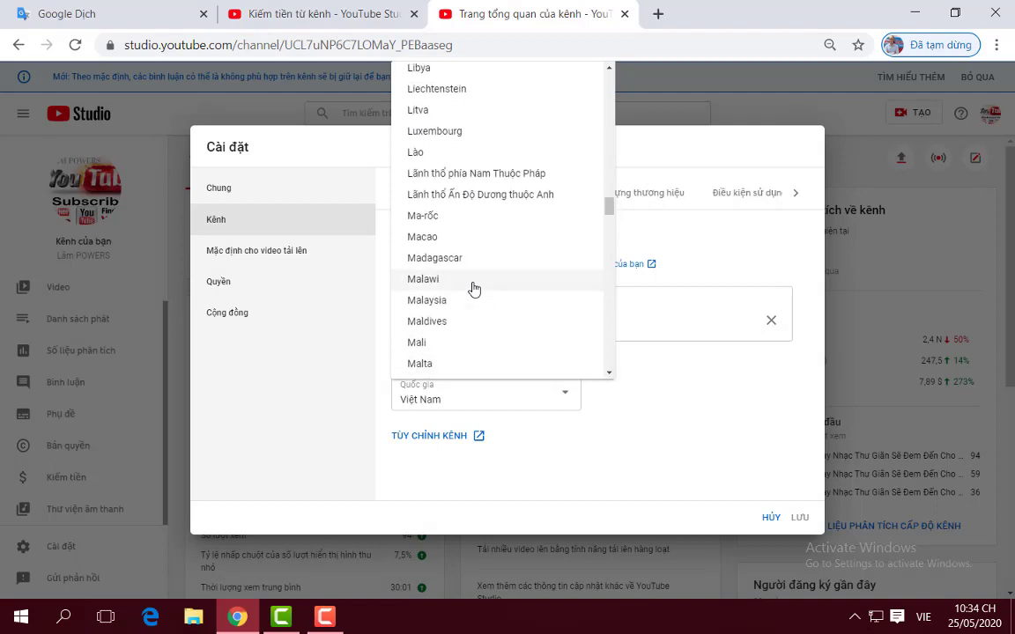
{"action": "scroll", "coordinate": [472, 288], "scroll_direction": "up", "scroll_amount": 3}
{"action": "scroll", "coordinate": [473, 288], "scroll_direction": "up", "scroll_amount": 2}
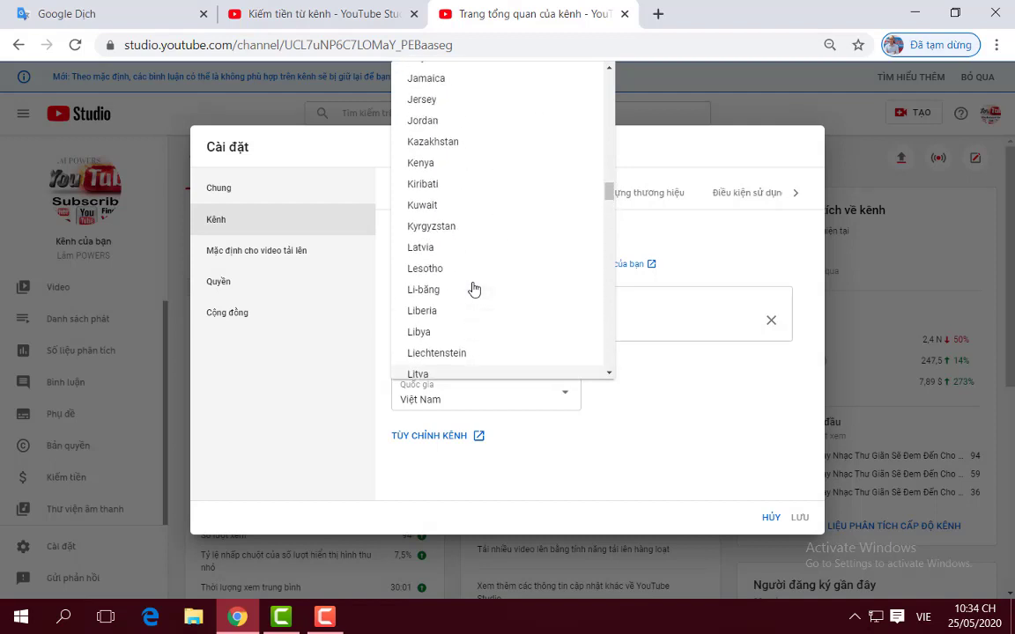
{"action": "scroll", "coordinate": [473, 288], "scroll_direction": "up", "scroll_amount": 3}
{"action": "scroll", "coordinate": [473, 288], "scroll_direction": "up", "scroll_amount": 3}
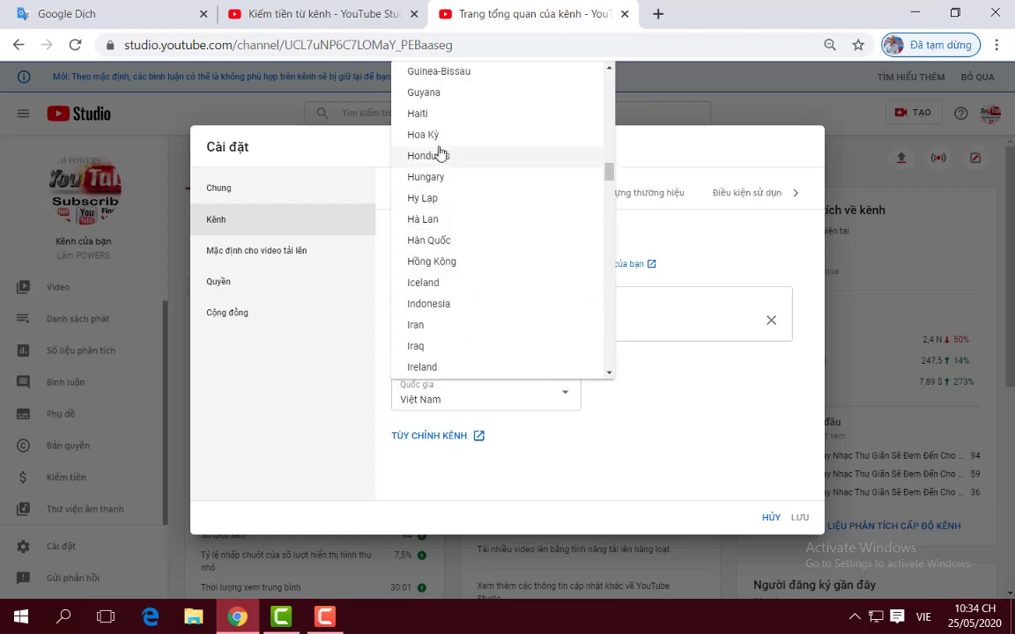
{"action": "left_click", "coordinate": [433, 139]}
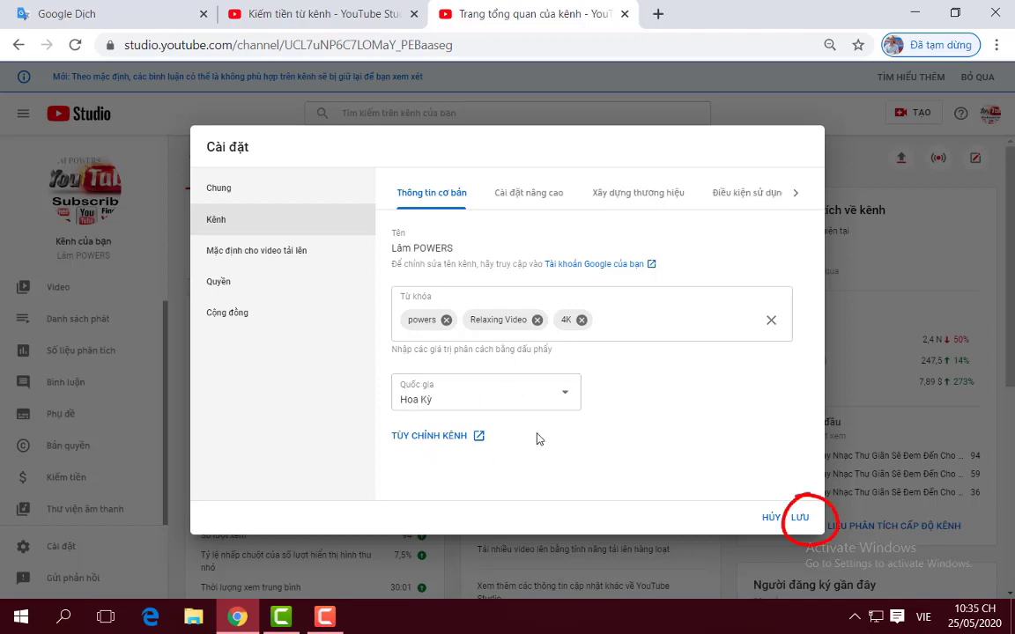
{"action": "left_click", "coordinate": [799, 525]}
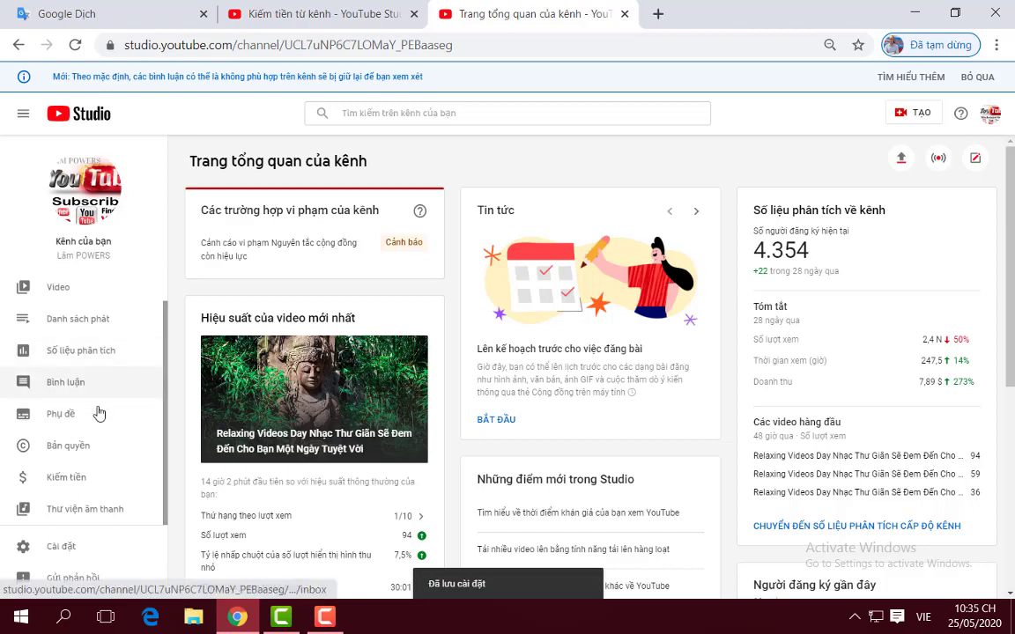
- Open the Supers section of the channel's monetization page
{"action": "left_click", "coordinate": [59, 486]}
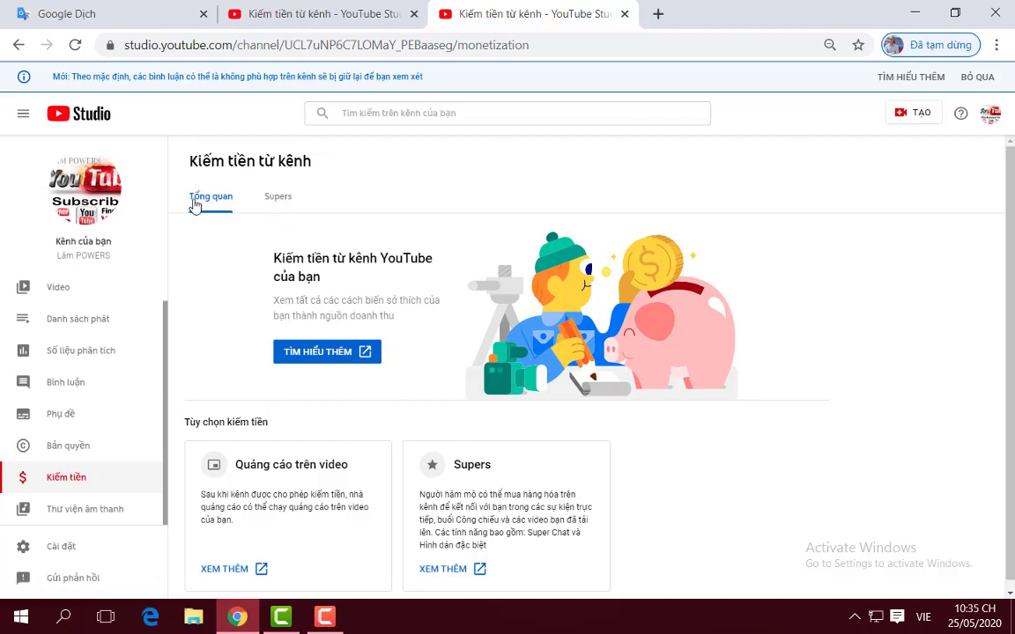
{"action": "left_click", "coordinate": [280, 208]}
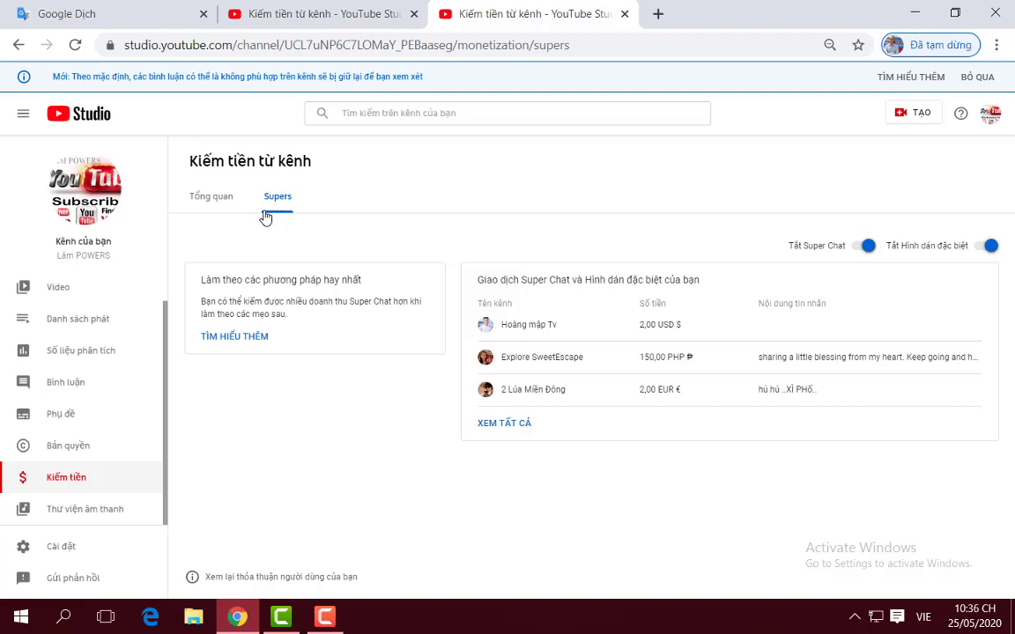
{"action": "left_click", "coordinate": [322, 624]}
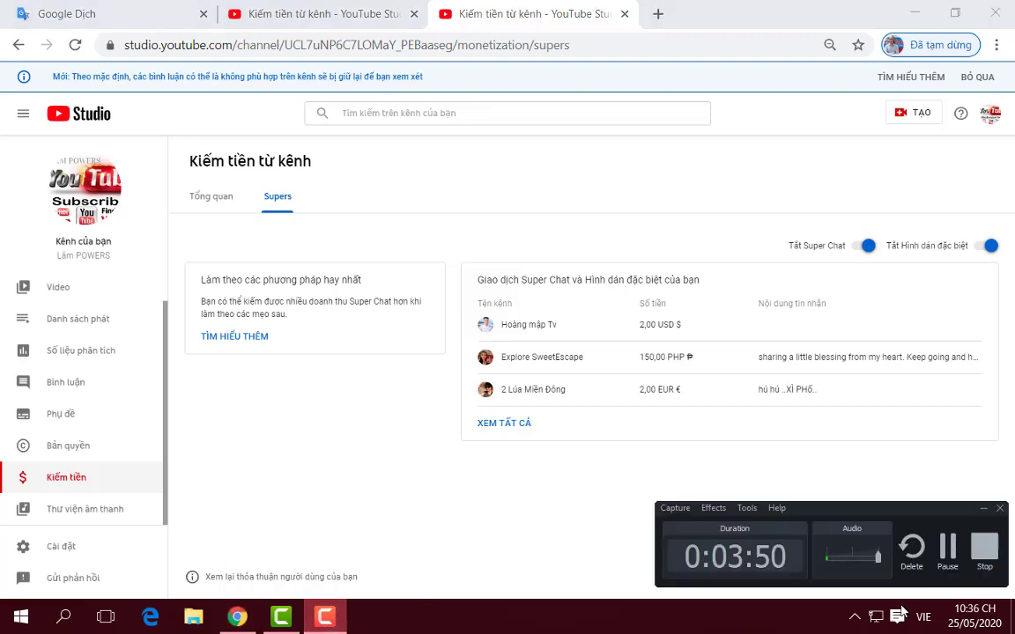
{"action": "left_click", "coordinate": [980, 548]}
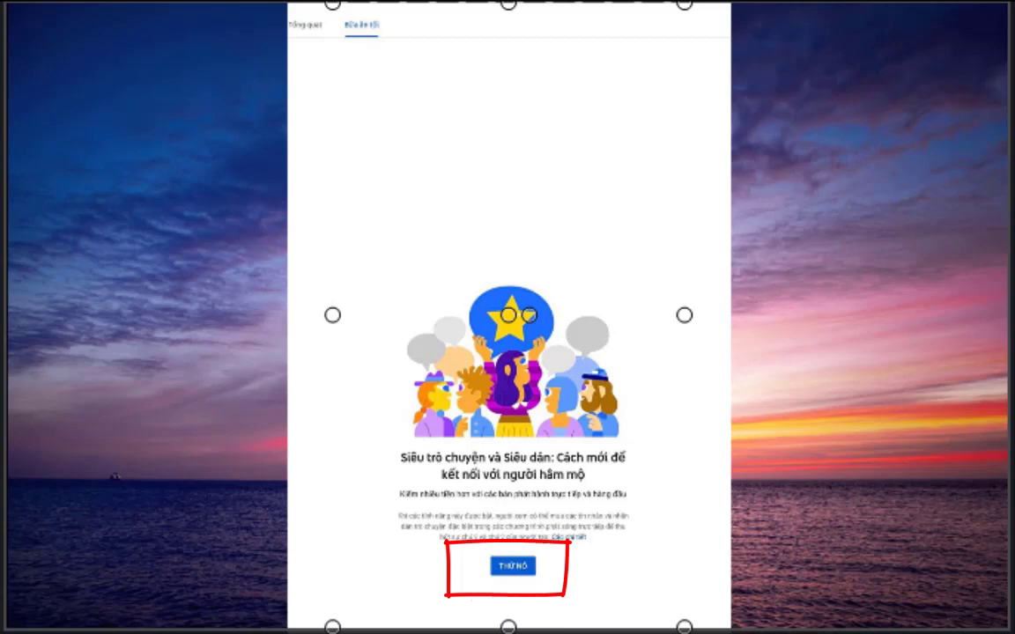
{"action": "key", "text": "Escape"}
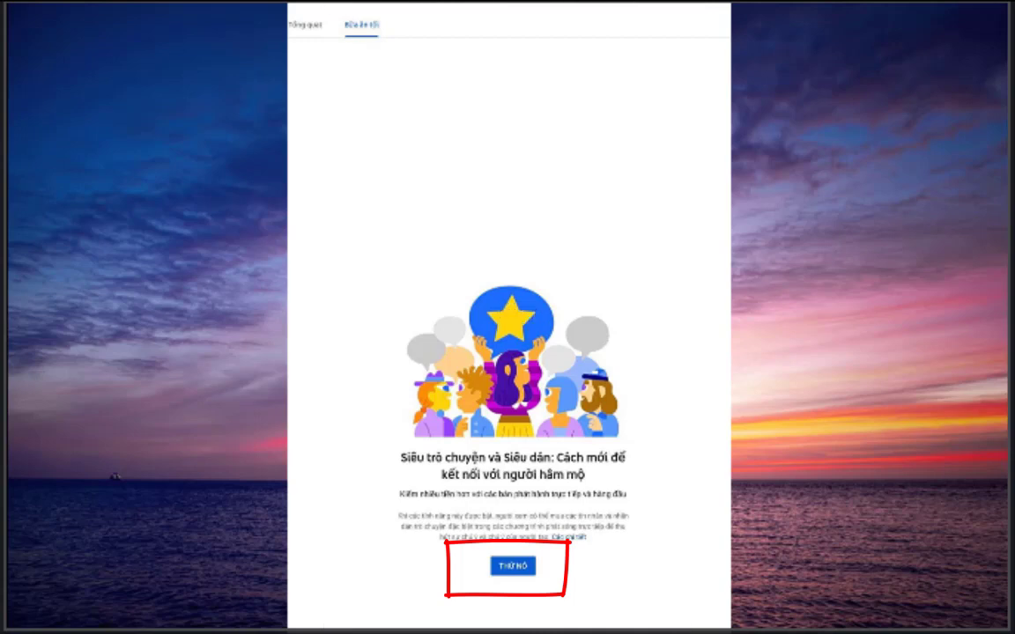